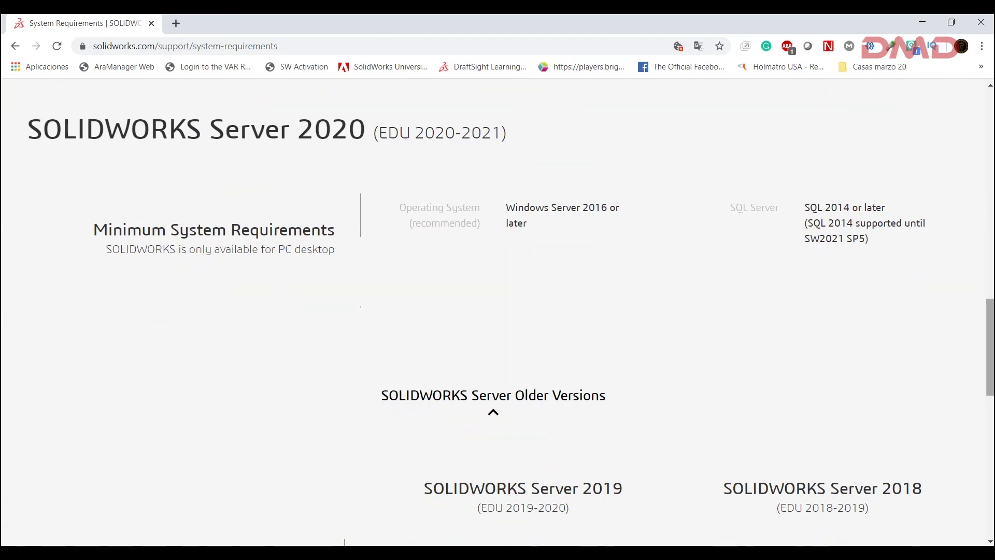
- Review the operating system and SQL Server requirements for SOLIDWORKS Server 2020 and its older versions
scroll(498, 311, "down", 3)
scroll(497, 311, "down", 1)
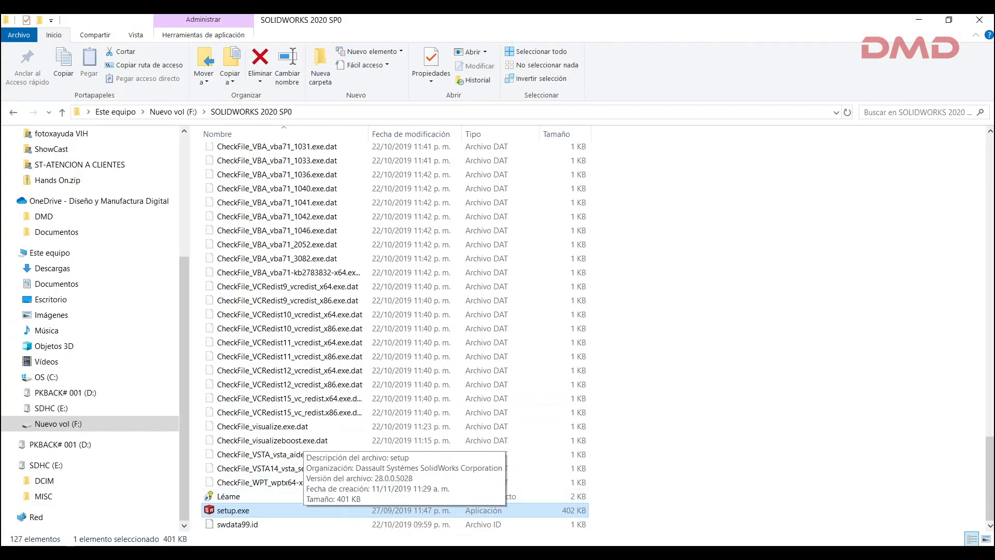
- Run setup.exe from the SOLIDWORKS 2020 SP0 folder as administrator and continue despite the pending Windows restart
right_click(290, 510)
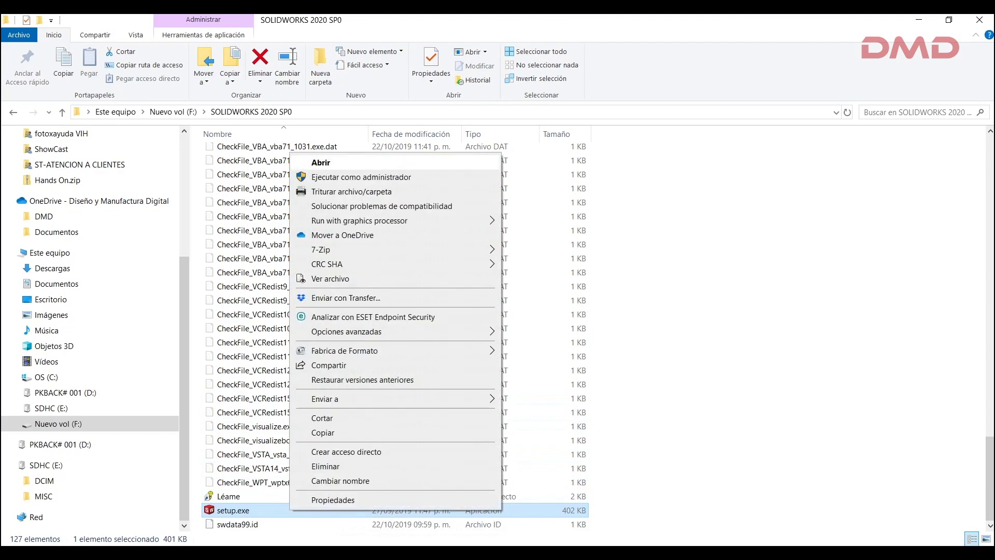
left_click(357, 177)
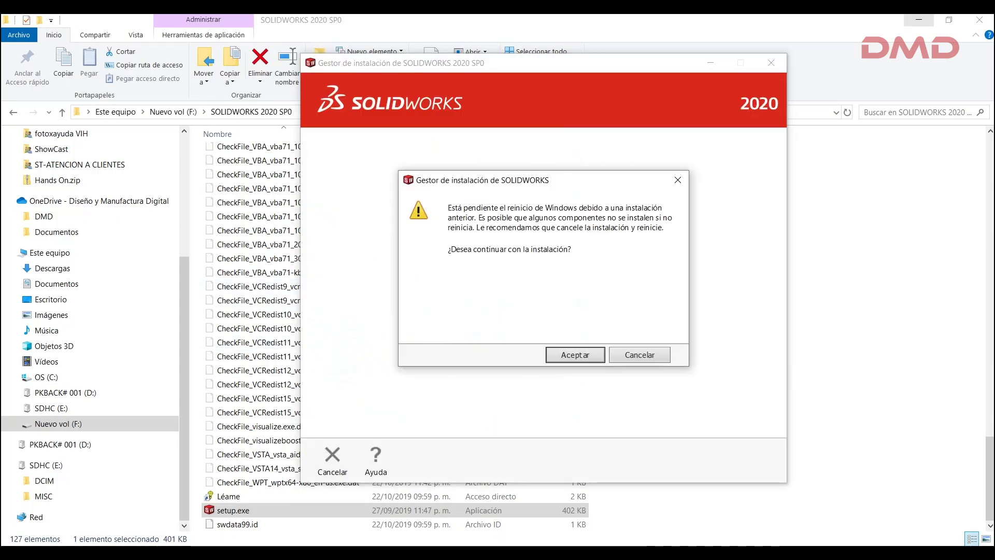
key("Return")
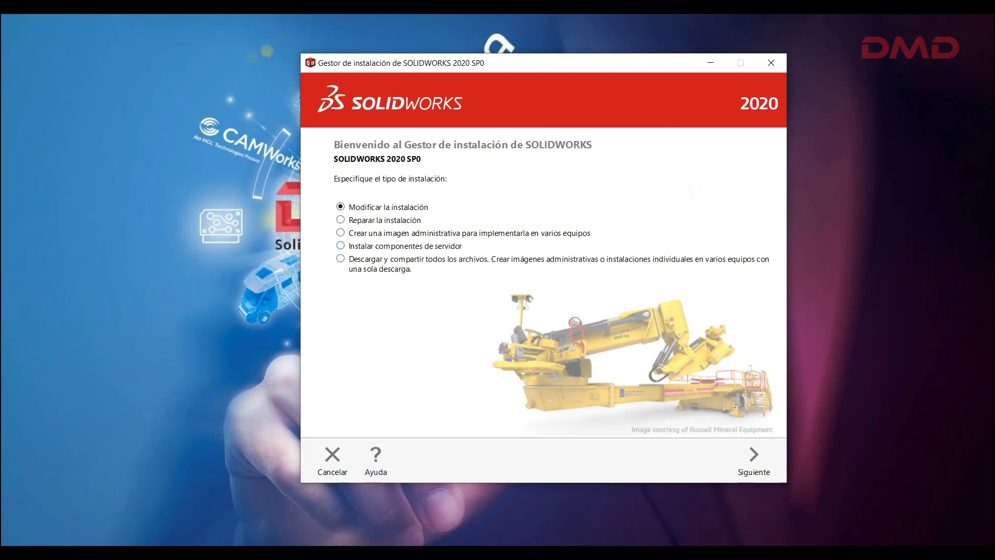
- Install the SolidNetWork License Manager server component, continuing with SOLIDWORKS 2020 SP0 and the default installation location
left_click(340, 245)
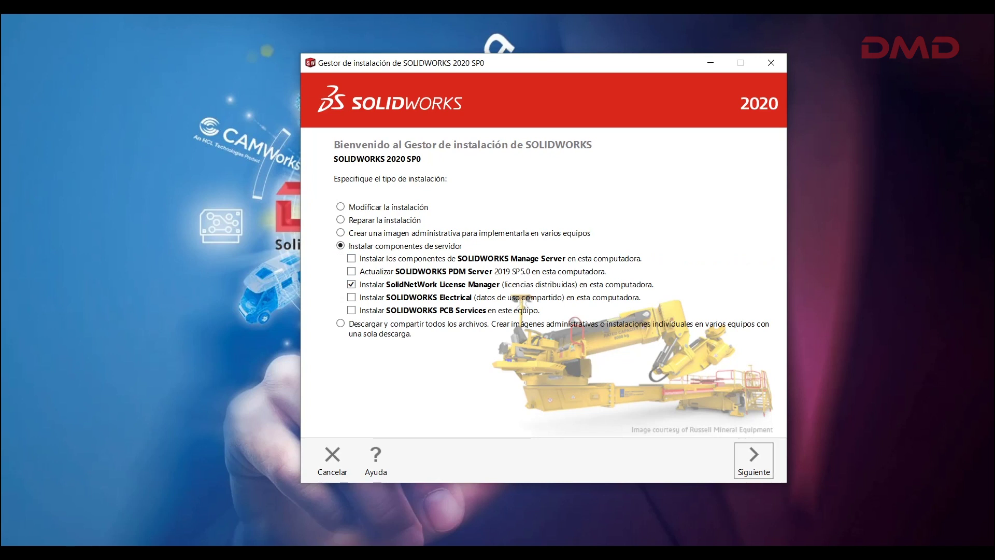
left_click(754, 459)
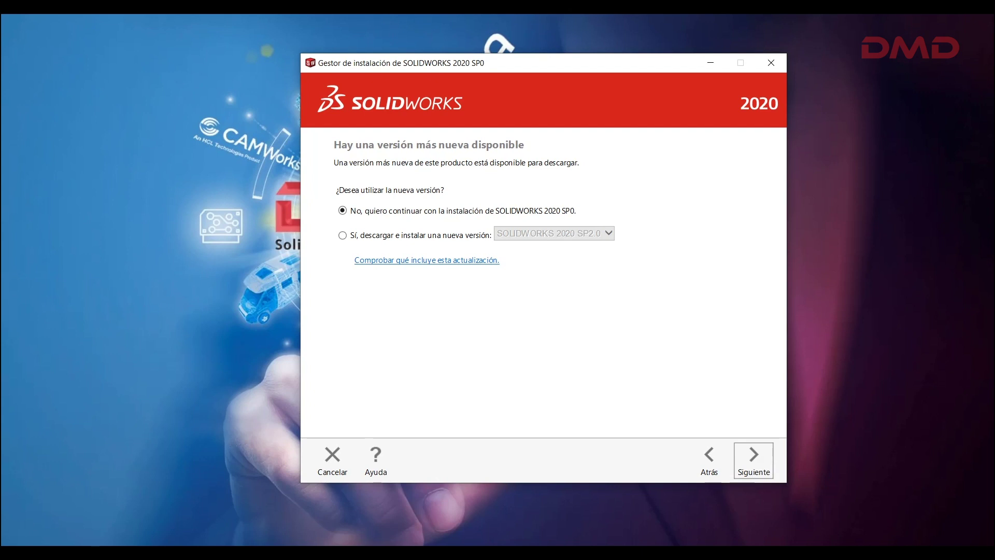
left_click(754, 461)
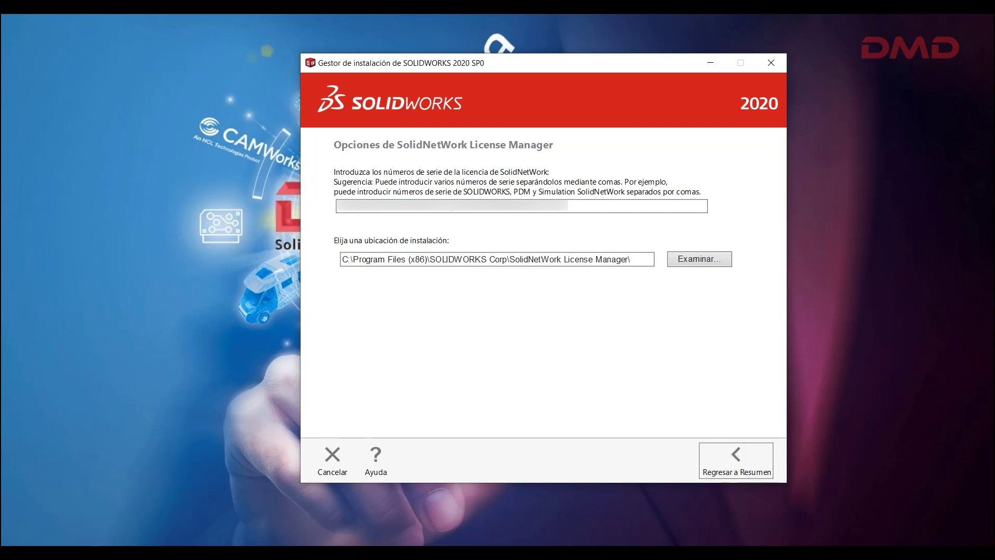
key("Return")
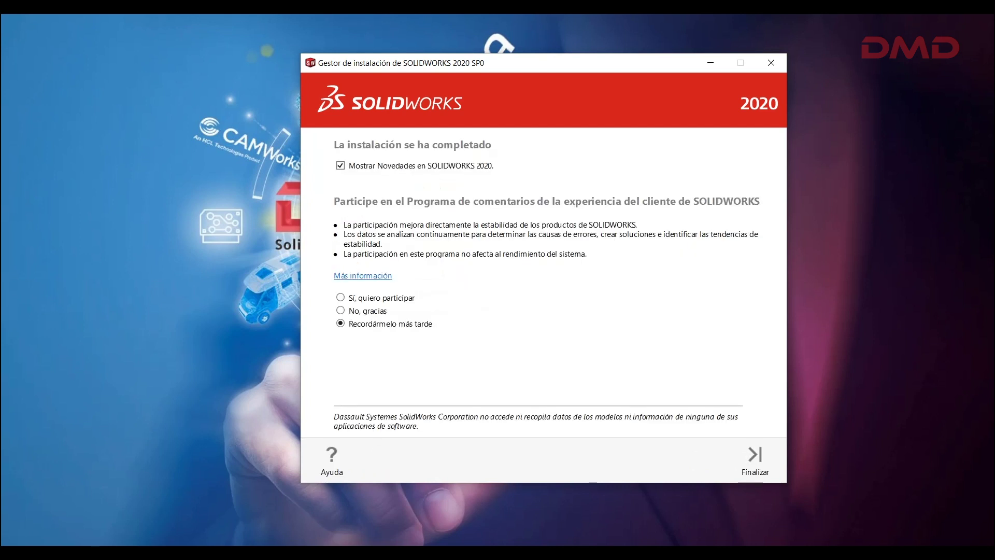
- Decline participation in the customer experience feedback program and finish the installation
key("Up")
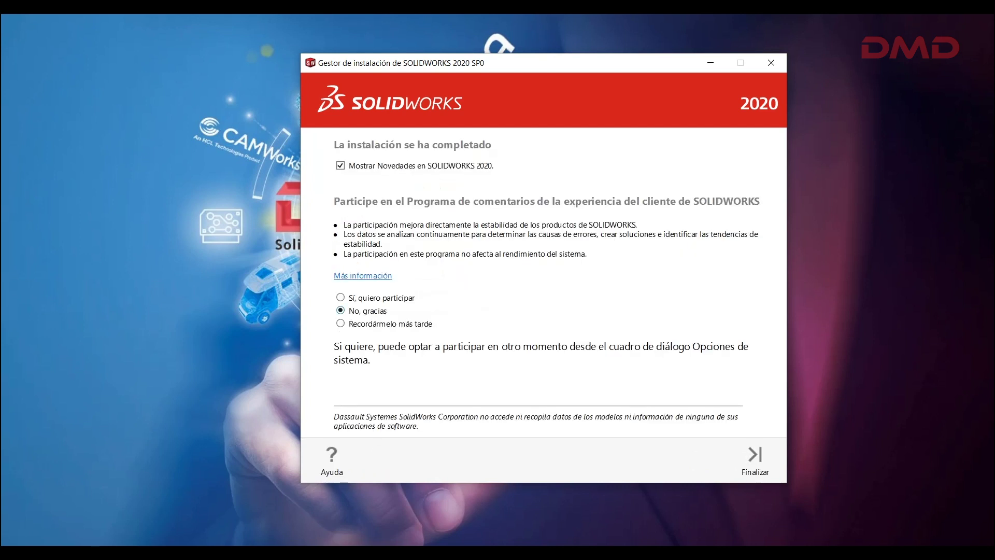
key("Return")
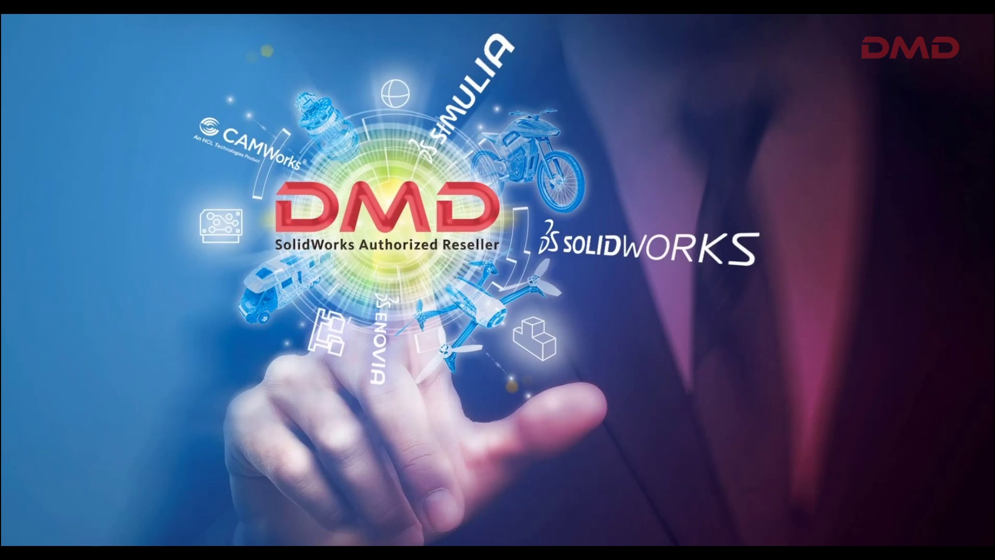
- Search Windows for SolidNetWork License Manager Server 2020 and open it
key("super")
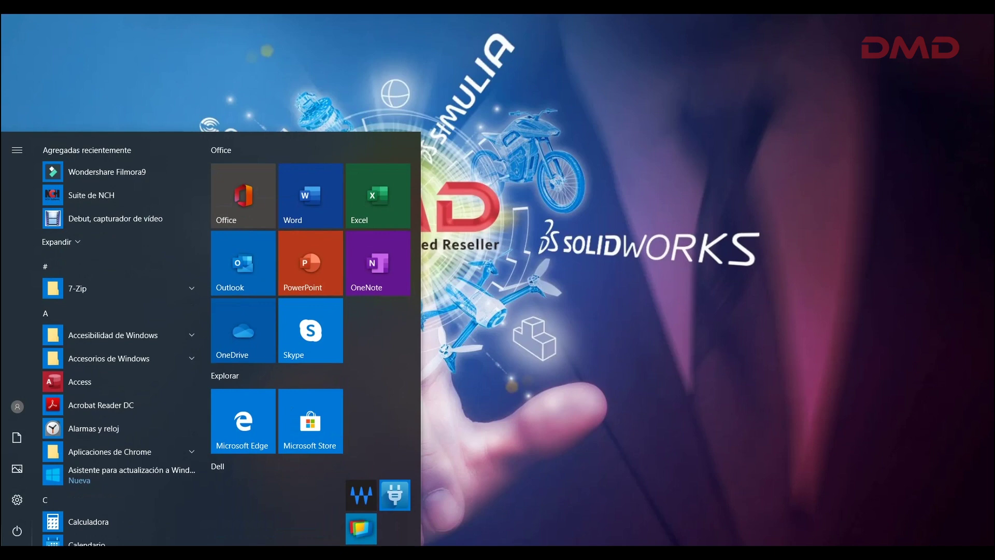
type("SOLI")
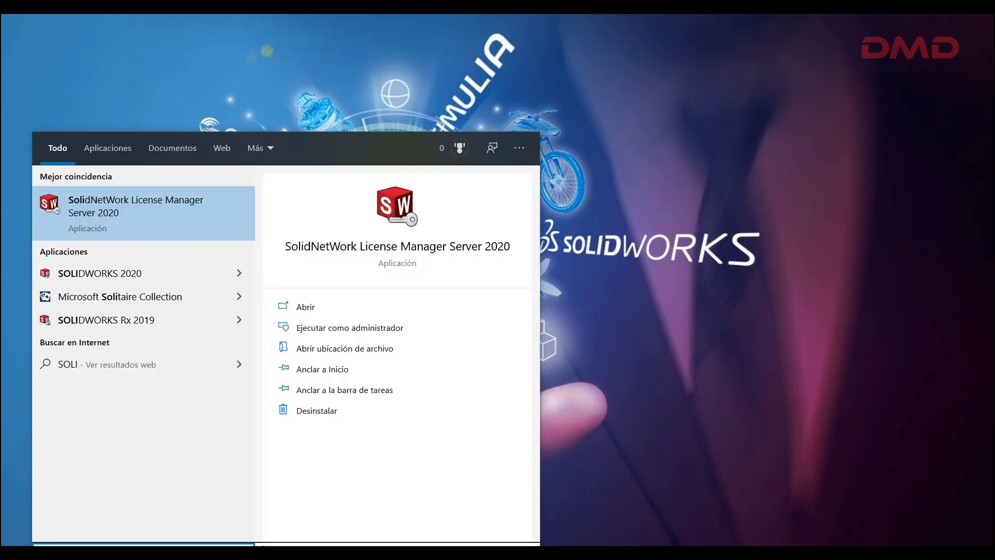
type("DNET")
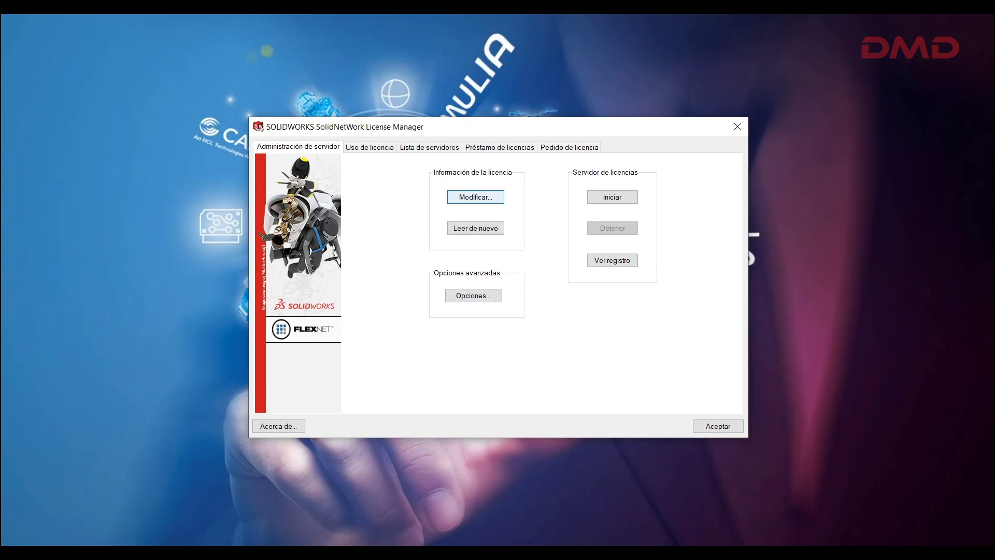
- Modify the license information, accepting server soptec14 with ports 25734 and 25735, and select the serial number to activate
left_click(476, 197)
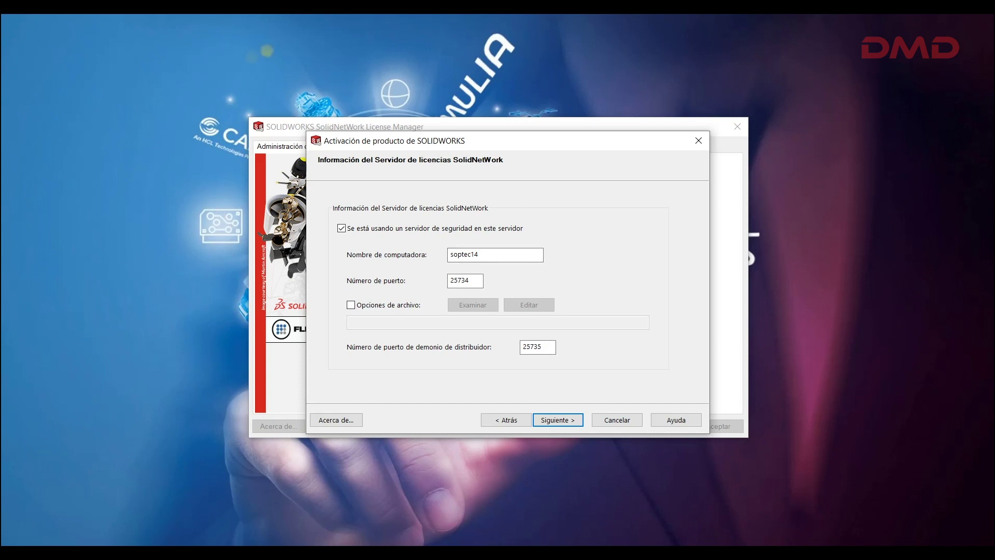
key("Return")
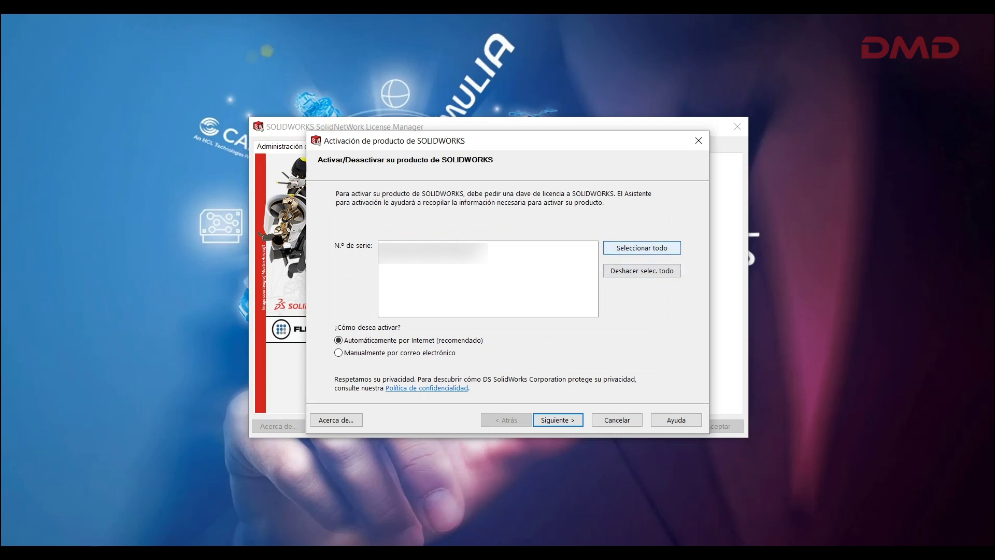
left_click(487, 245)
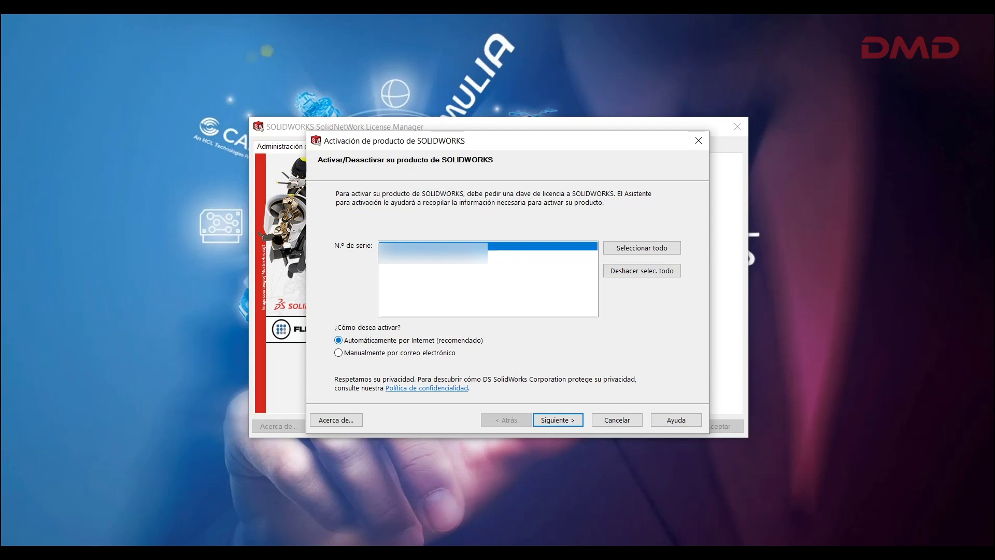
left_click(338, 352)
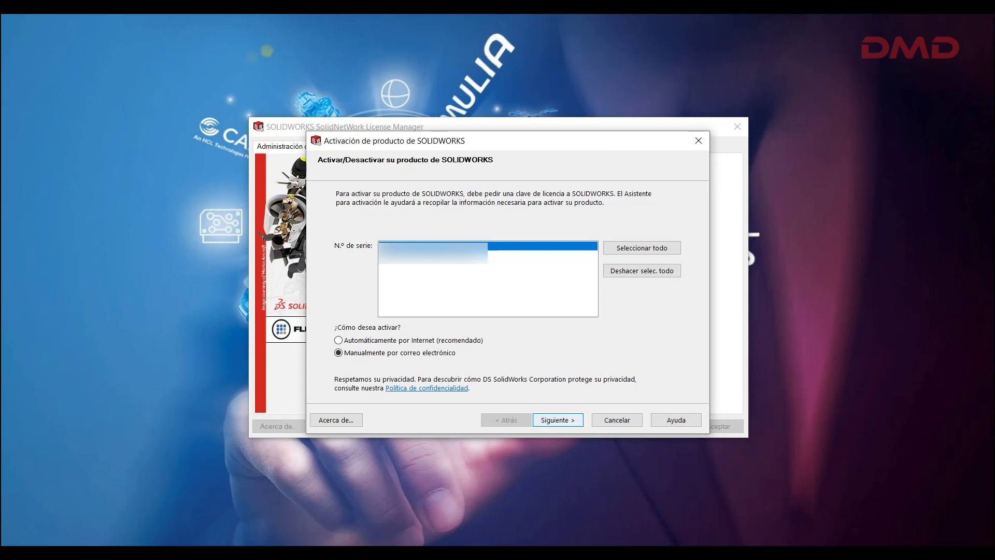
key("Return")
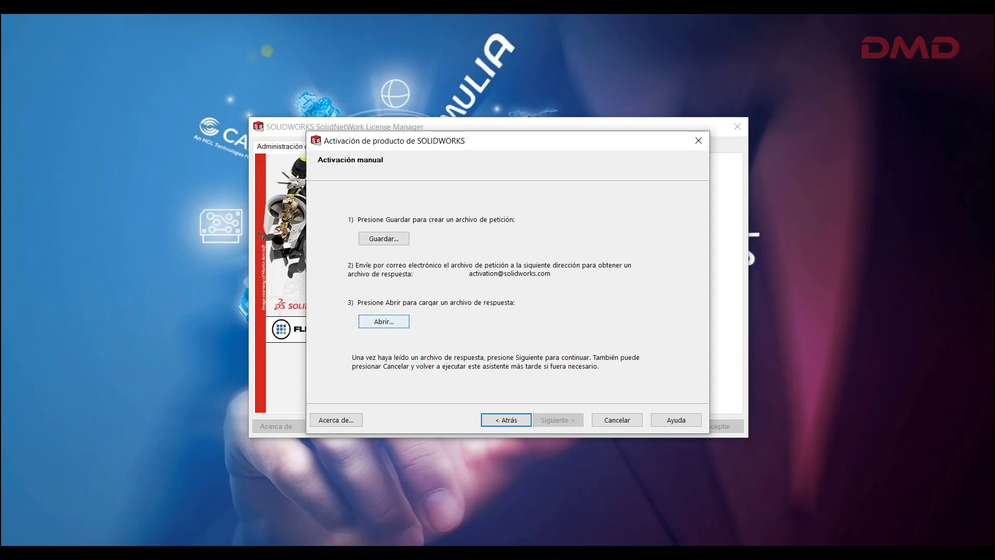
left_click(506, 420)
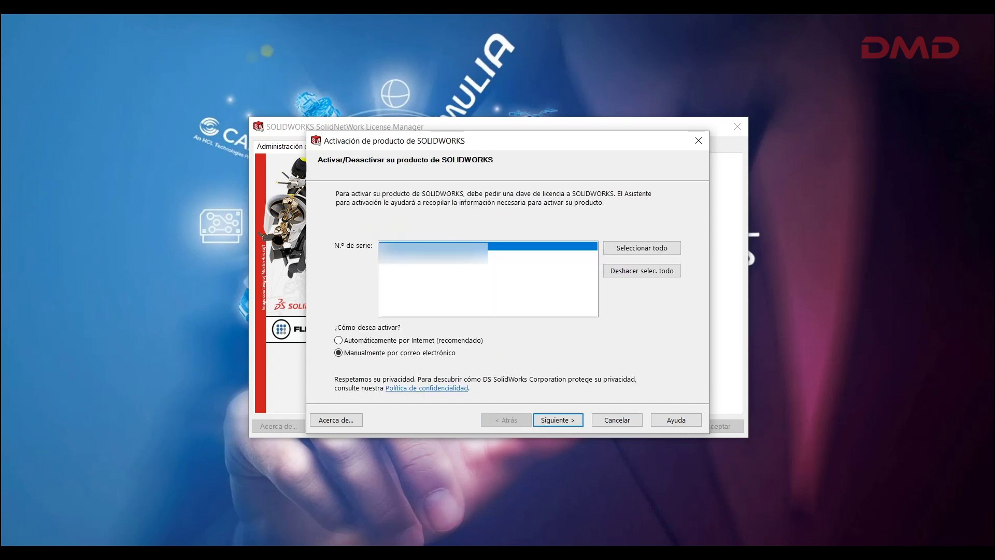
- Activate the selected license automatically over the Internet, check the activated products list, and finish the activation wizard
left_click(338, 340)
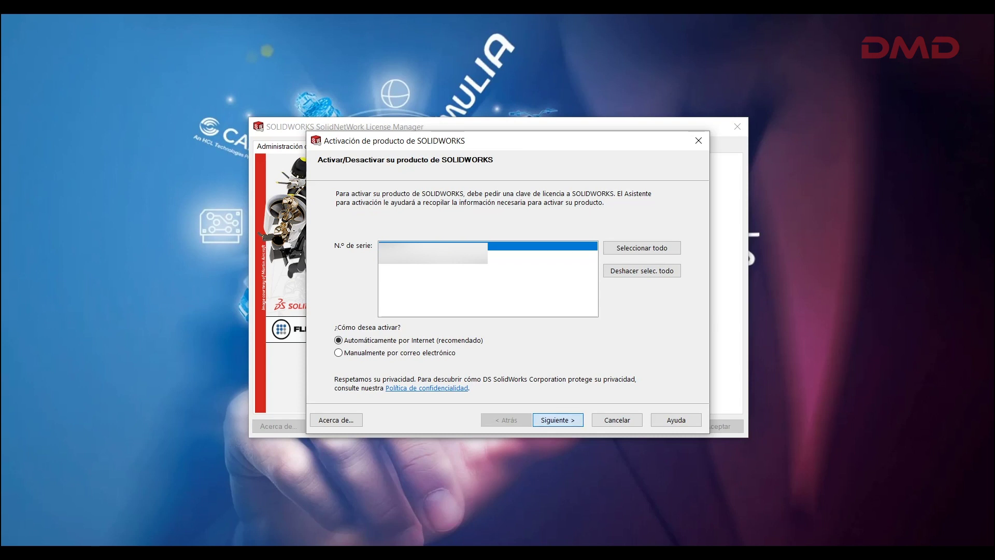
key("Return")
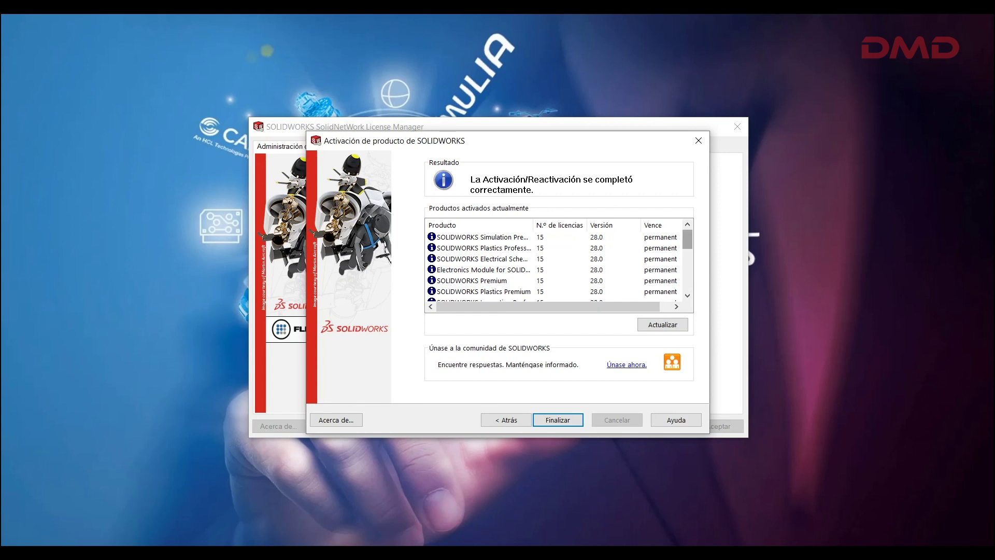
scroll(554, 264, "down", 4)
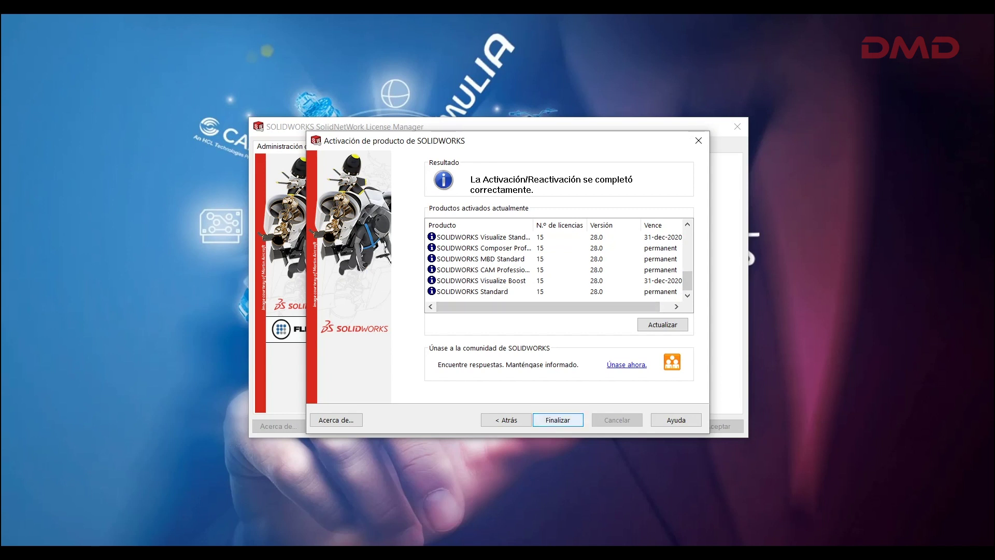
key("Return")
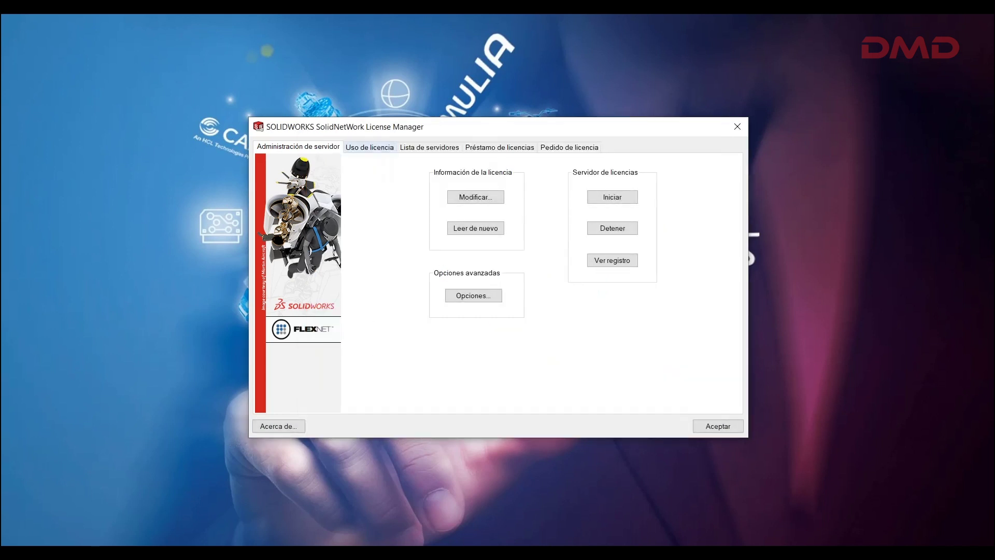
- Check license usage on the server and look through the list of available products
left_click(369, 147)
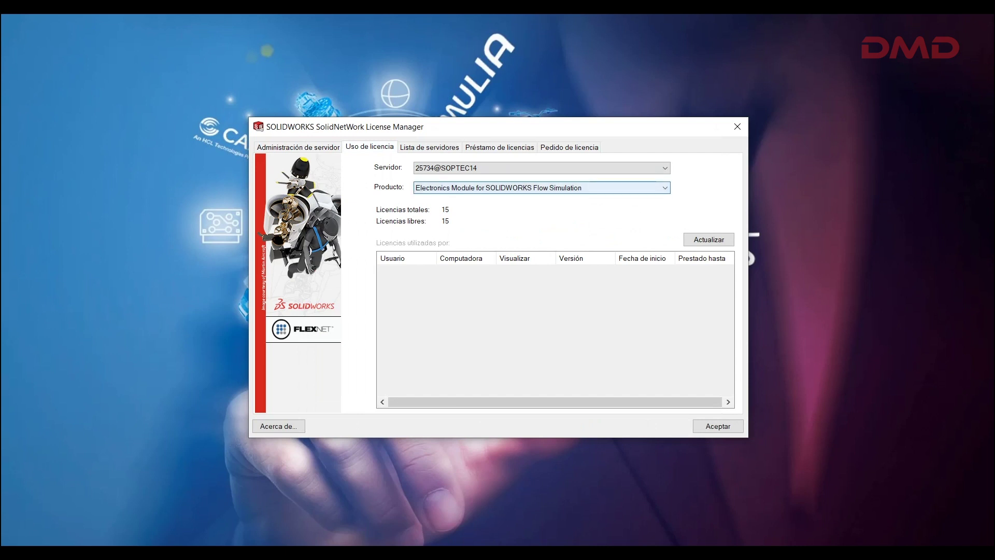
key("alt+Down")
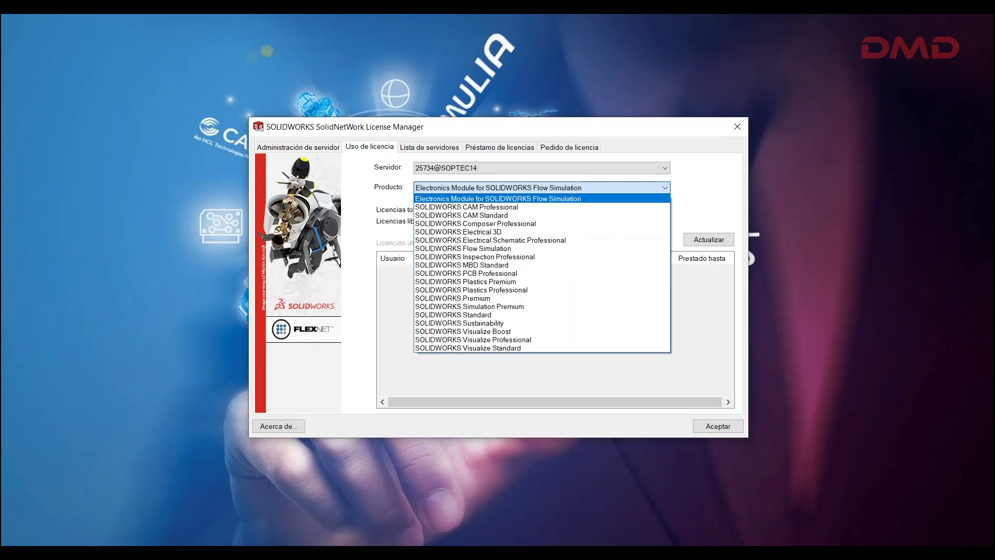
key("Return")
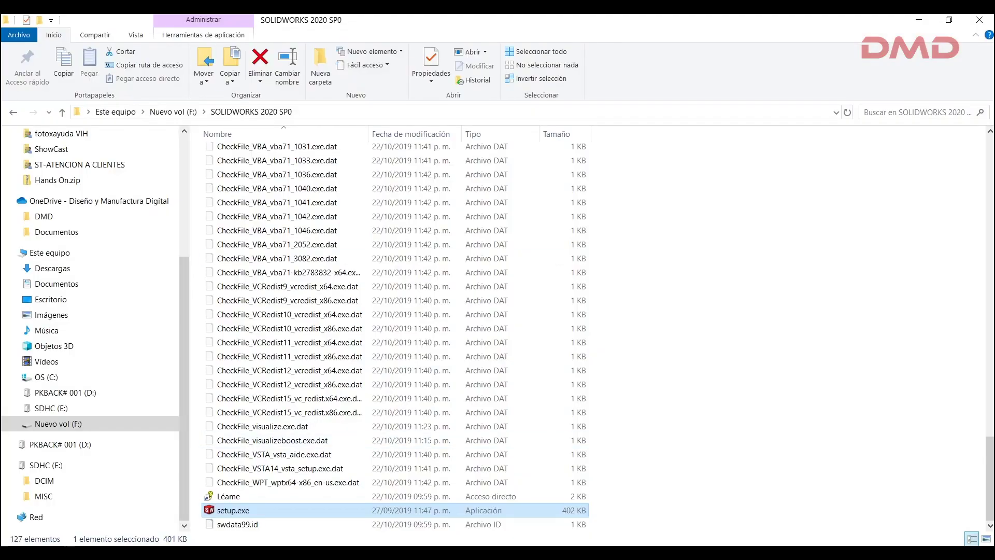
- Run setup.exe from the SOLIDWORKS 2020 SP01 folder on drive F as administrator
left_click(174, 111)
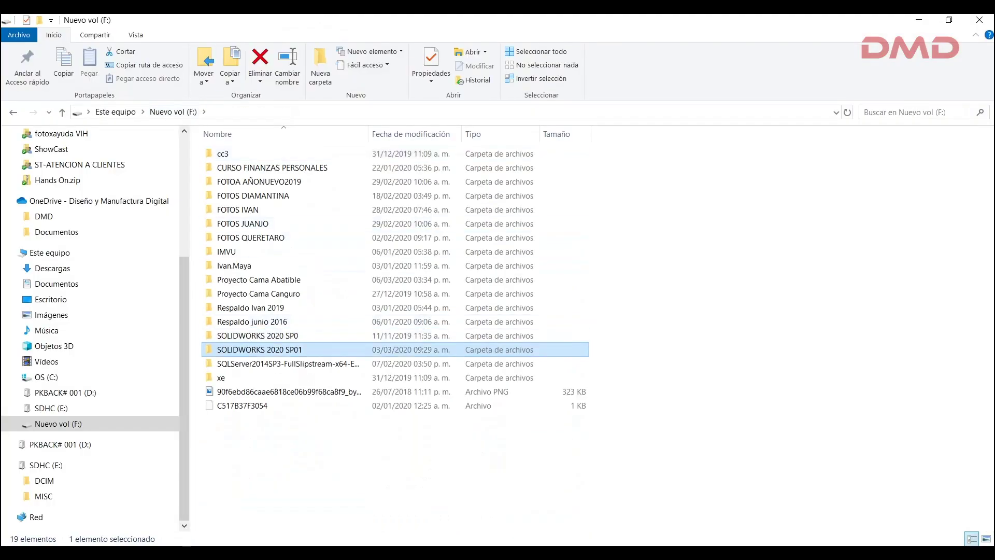
key("Return")
scroll(394, 337, "down", 20)
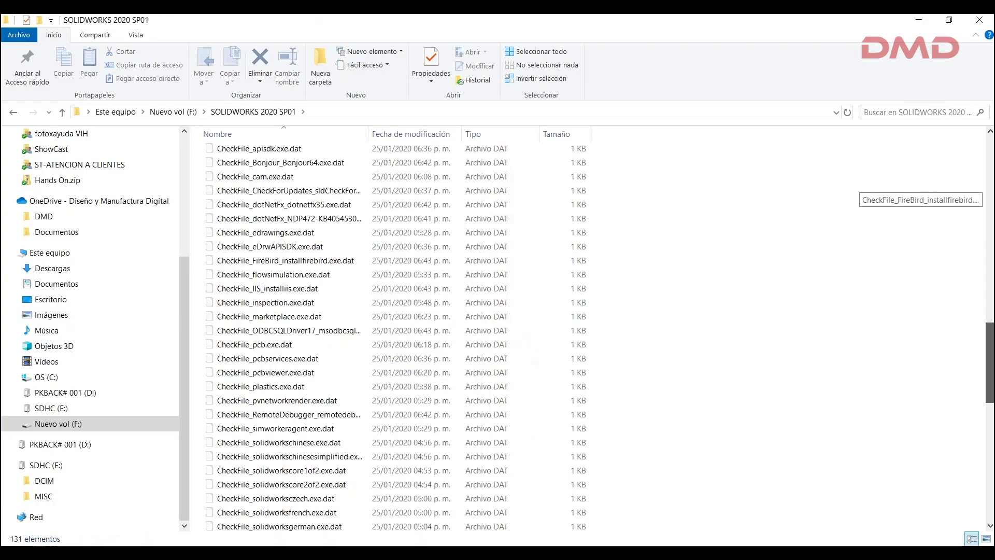
scroll(394, 337, "down", 13)
left_click(233, 510)
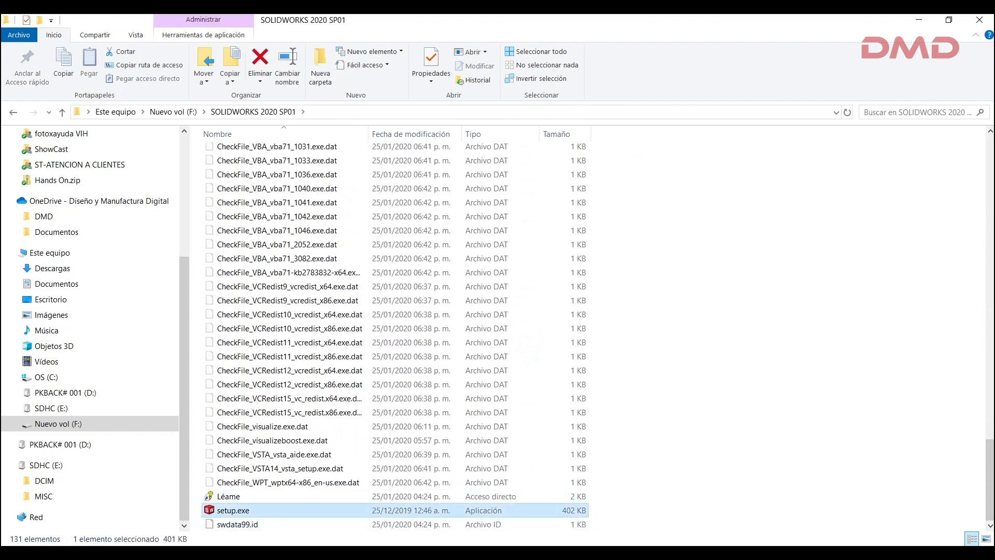
right_click(246, 514)
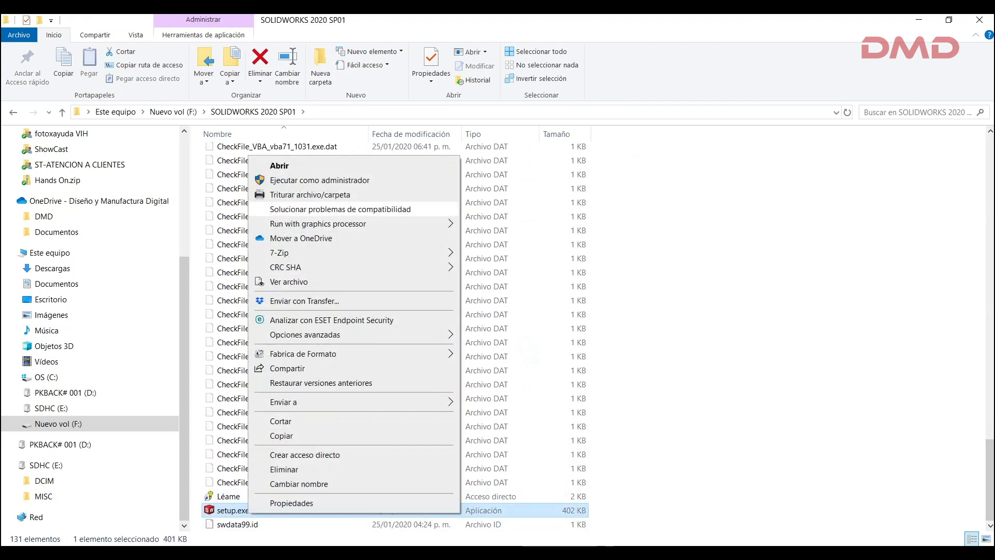
left_click(290, 180)
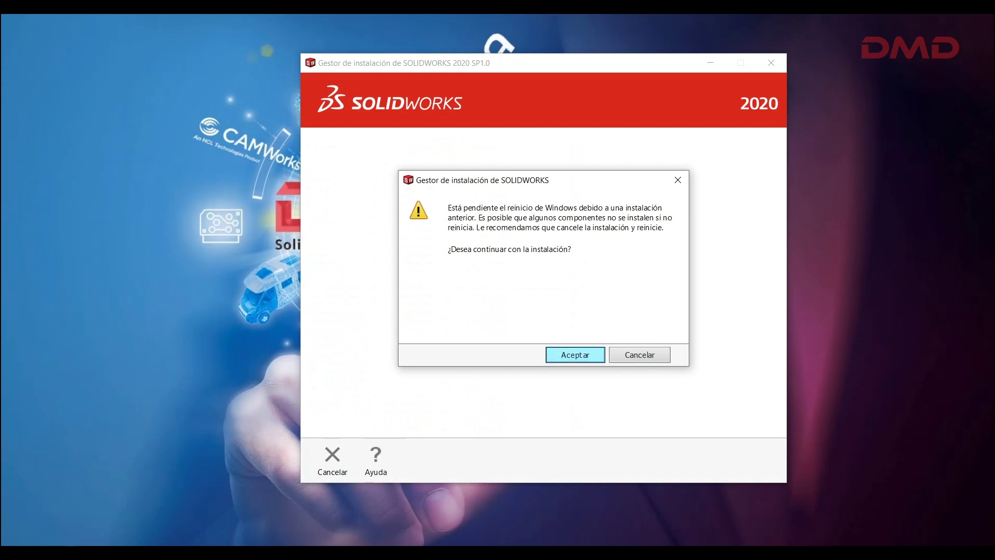
- Continue despite the pending Windows restart and proceed with updating the SolidNetWork License Manager server component to SP1.0
key("Return")
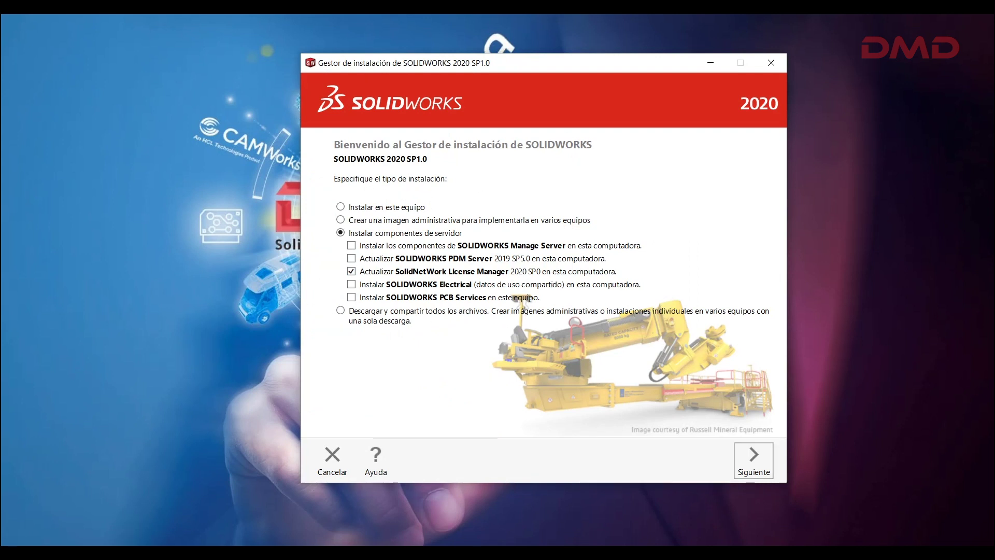
left_click(754, 461)
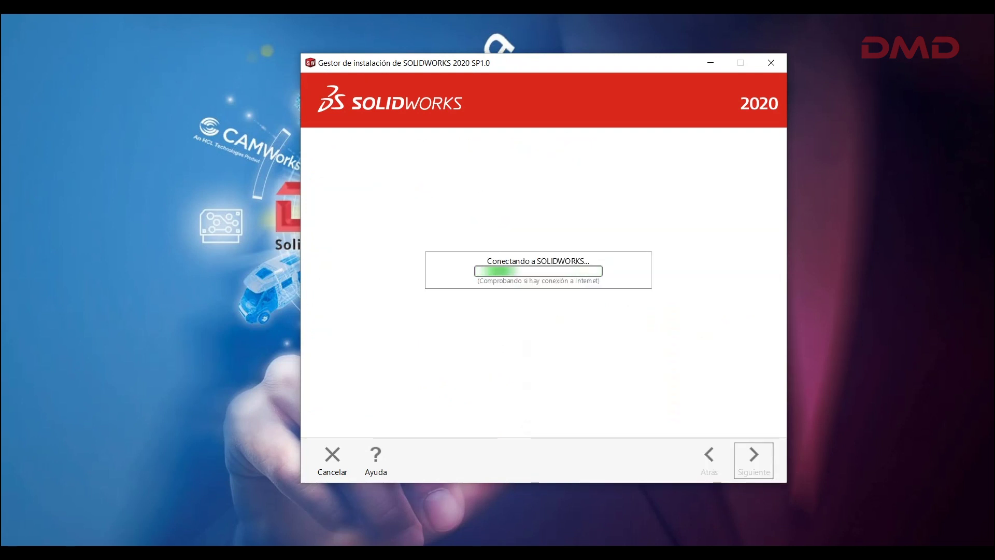